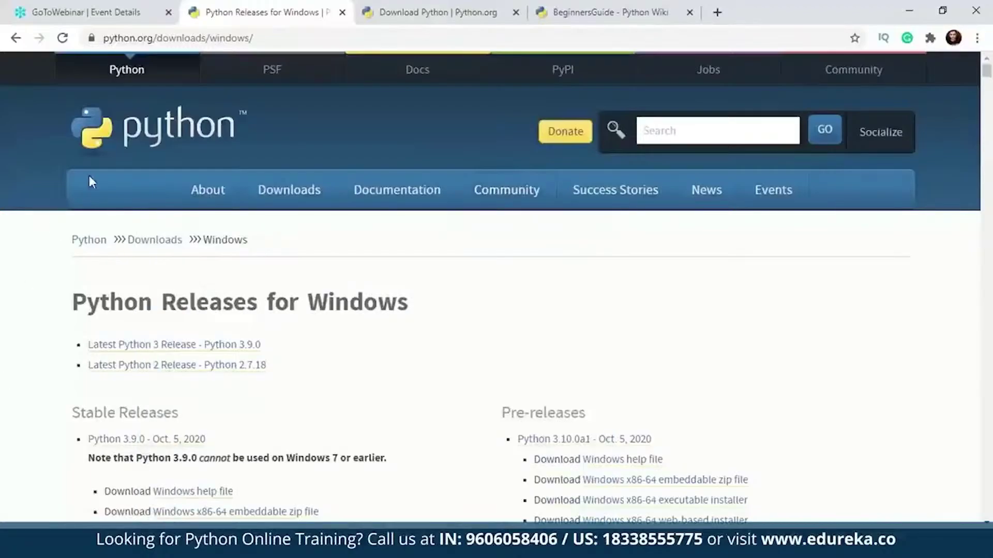
pyautogui.click(455, 12)
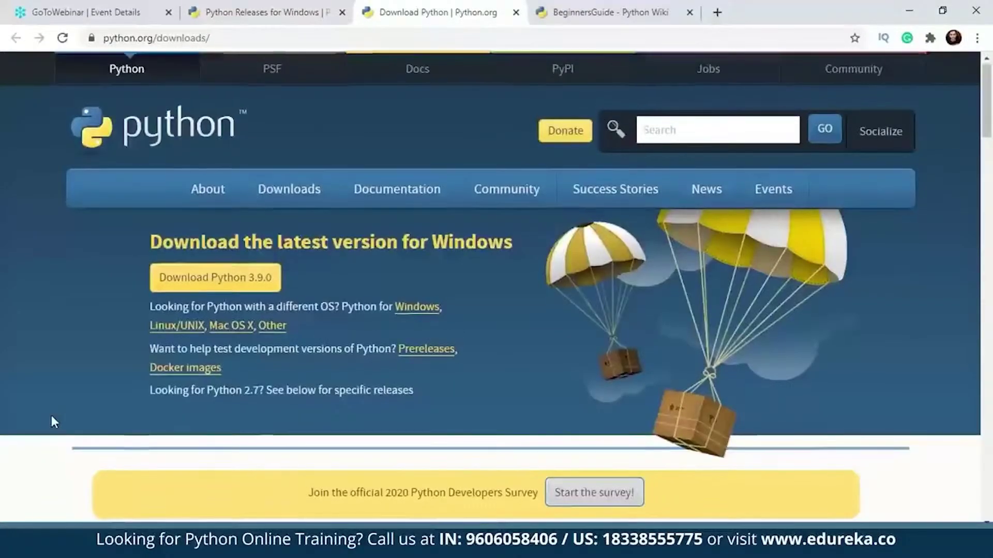
pyautogui.scroll(-3, 51, 415)
pyautogui.scroll(-1, 51, 415)
pyautogui.scroll(-2, 51, 416)
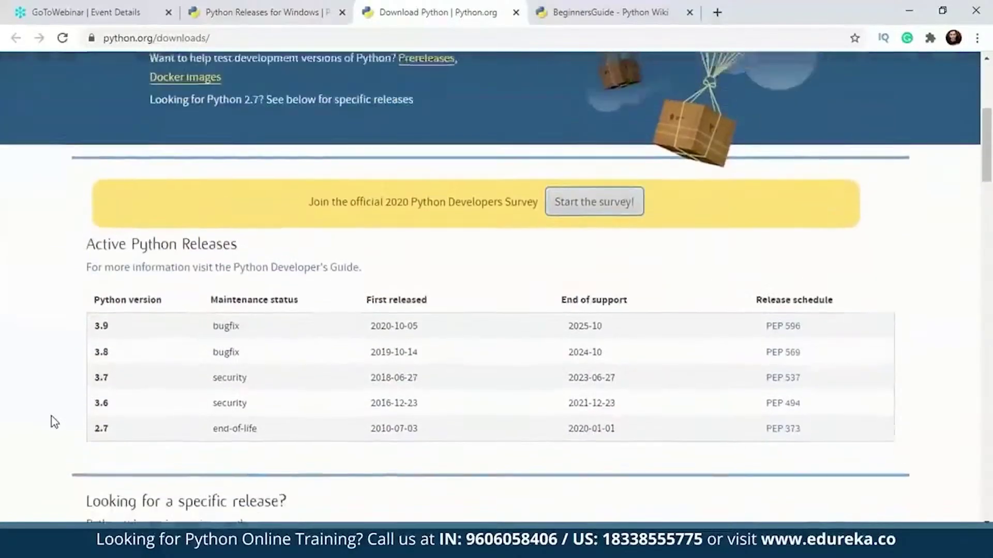
pyautogui.scroll(-2, 348, 453)
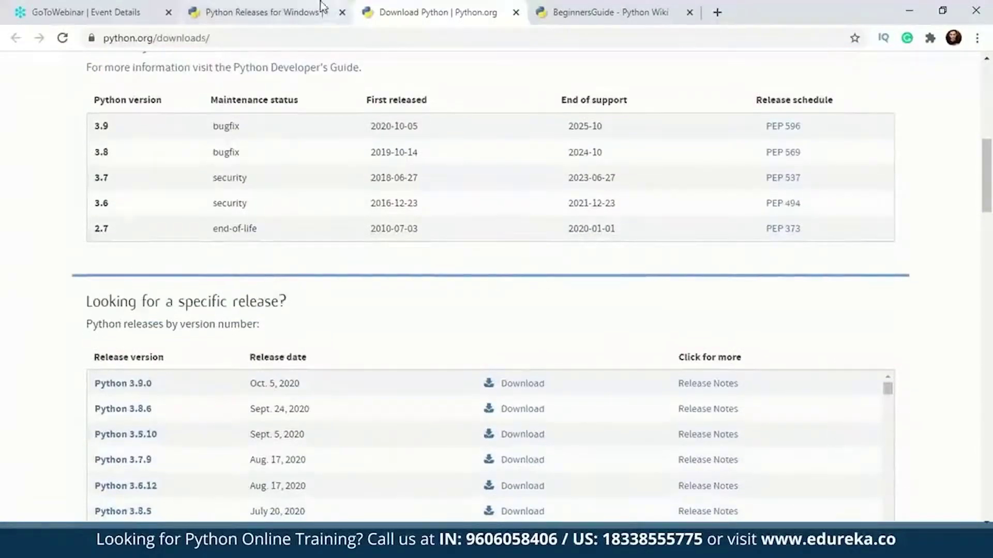
pyautogui.click(298, 12)
pyautogui.scroll(-1, 3, 382)
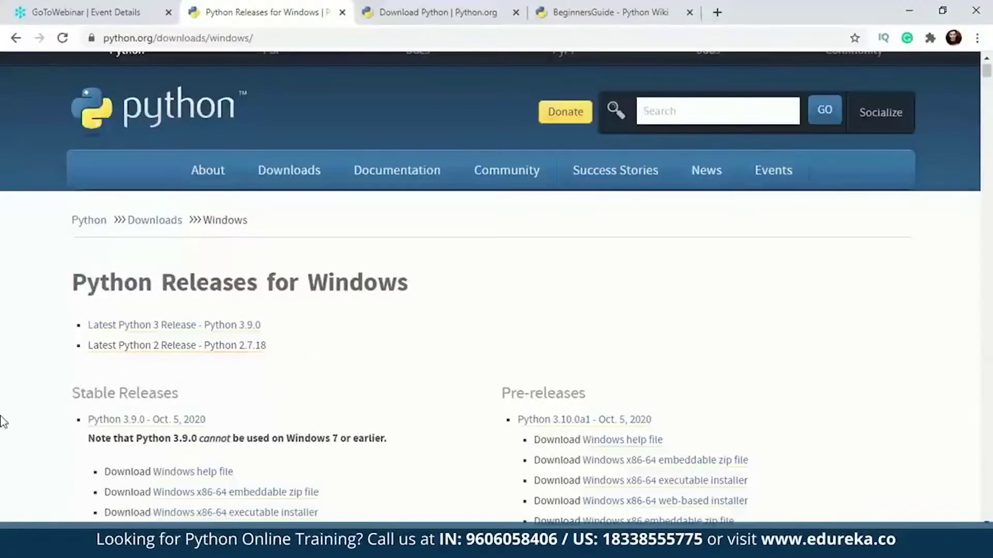
# Scroll the Windows releases page to find the Python 3.8.6rc1 Windows x86-64 executable installer
pyautogui.scroll(-1, 3, 421)
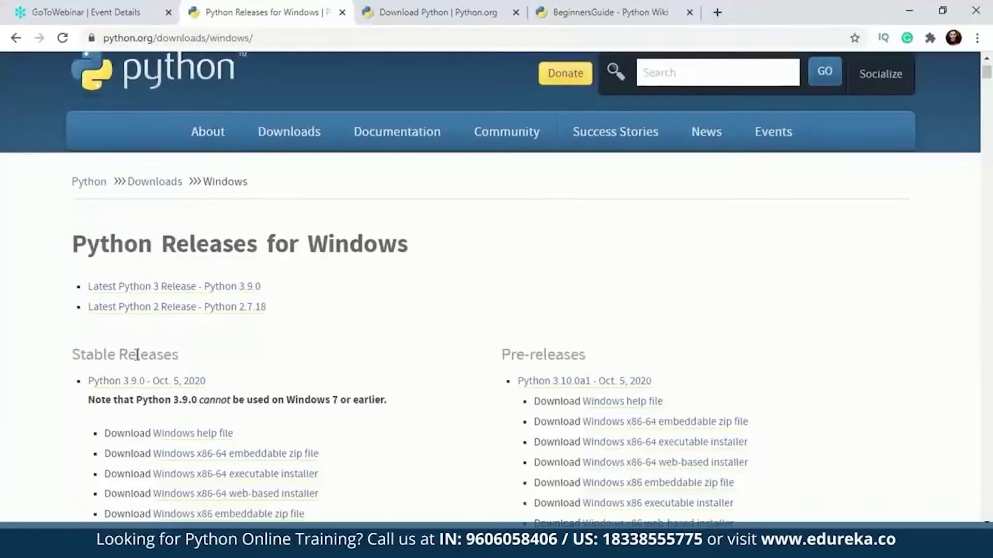
pyautogui.scroll(-3, 214, 380)
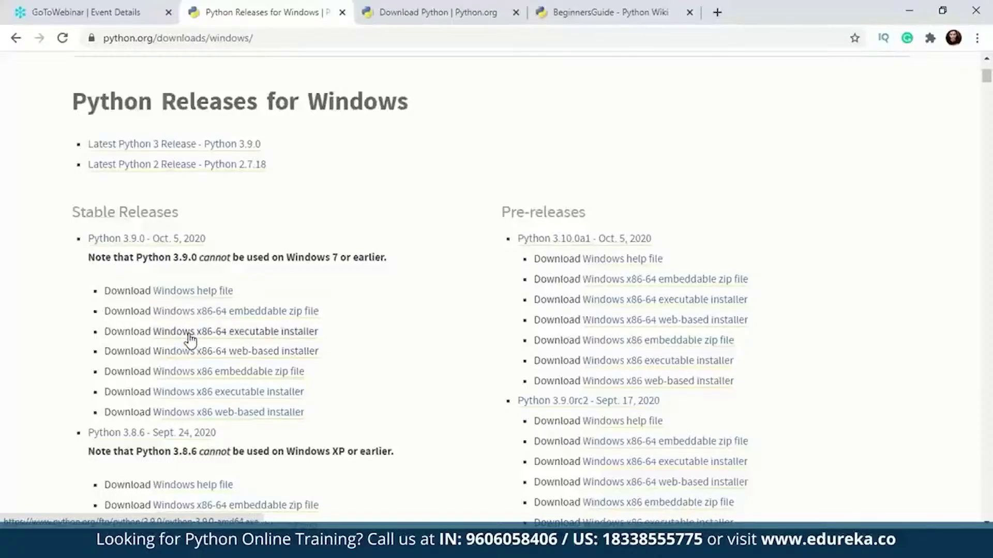
pyautogui.scroll(3, 3, 362)
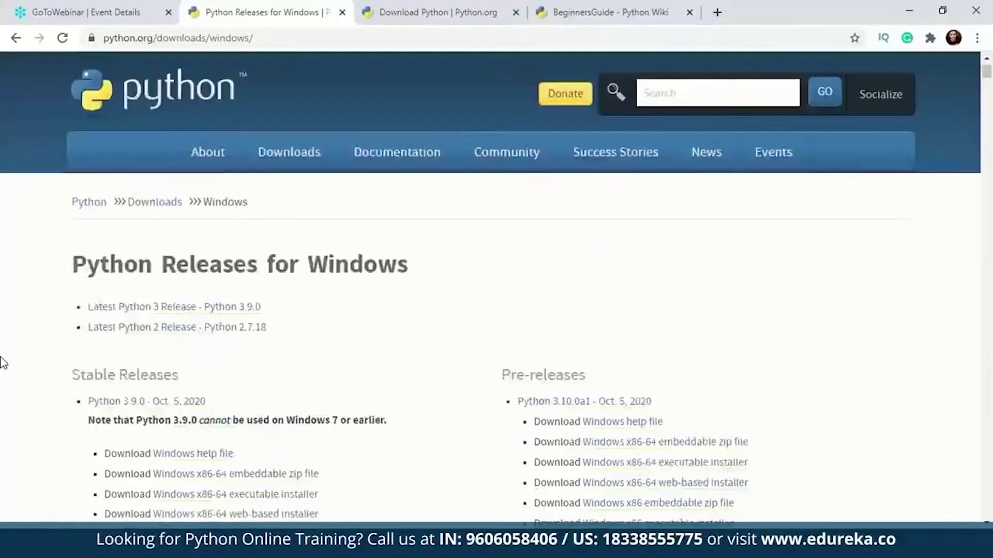
pyautogui.scroll(1, 2, 358)
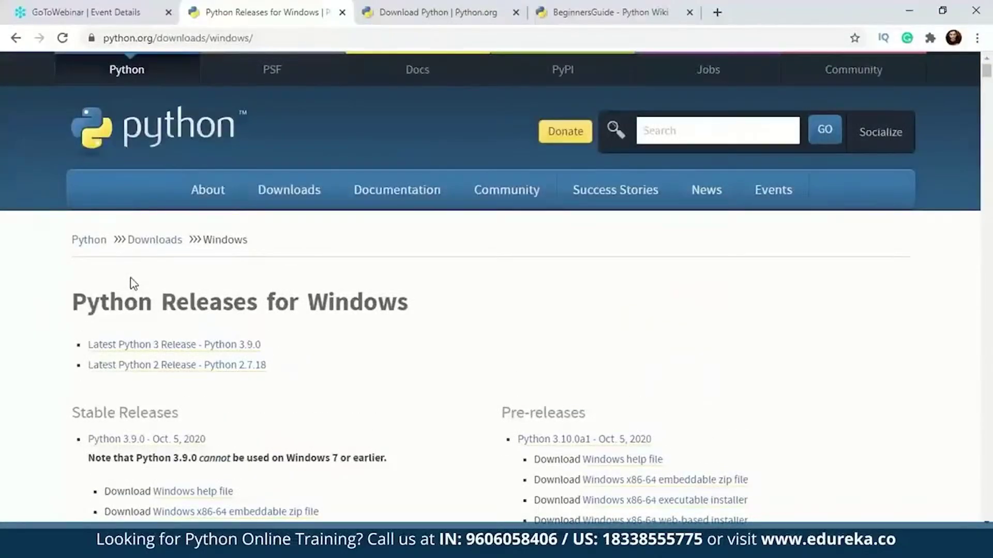
pyautogui.scroll(-7, 330, 283)
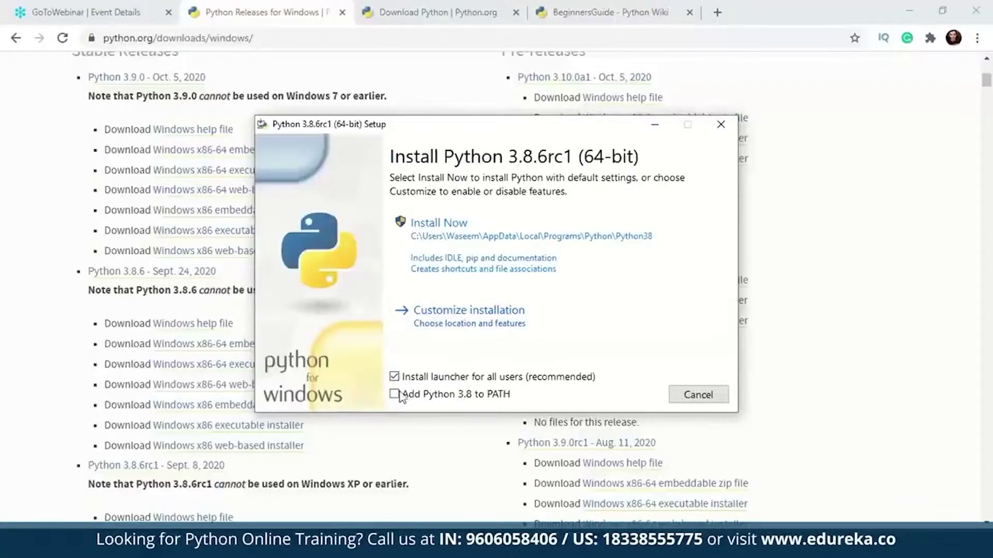
# Toggle 'Add Python 3.8 to PATH' off and back on, leaving it checked
pyautogui.click(418, 398)
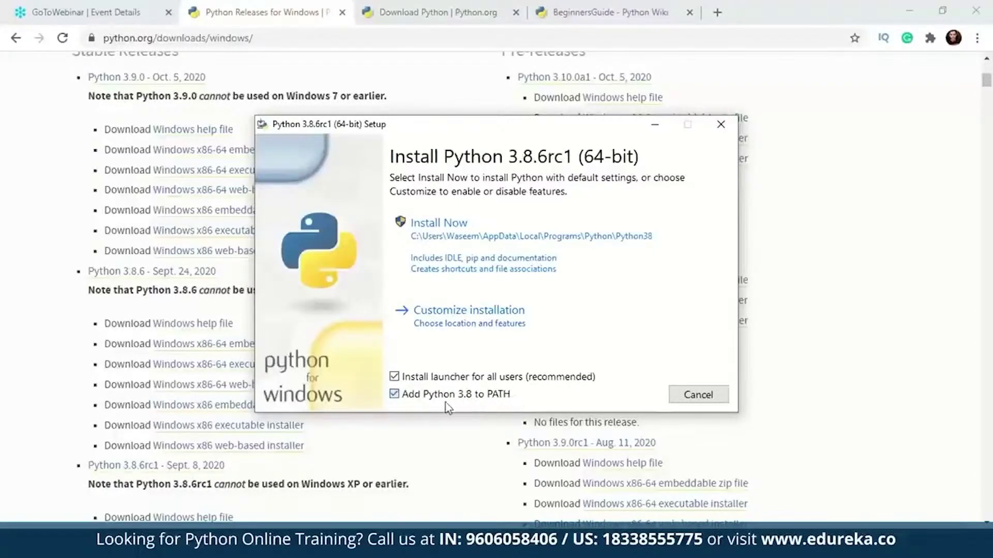
pyautogui.click(393, 396)
pyautogui.click(396, 396)
# Cancel the Python 3.8.6rc1 setup and confirm with Yes to close the installer
pyautogui.click(396, 396)
pyautogui.click(680, 399)
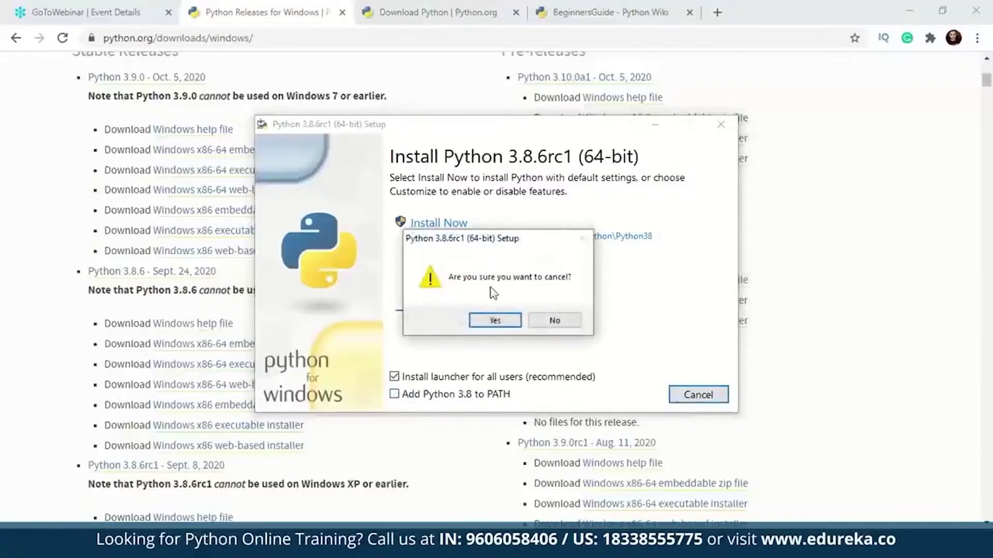
pyautogui.click(495, 320)
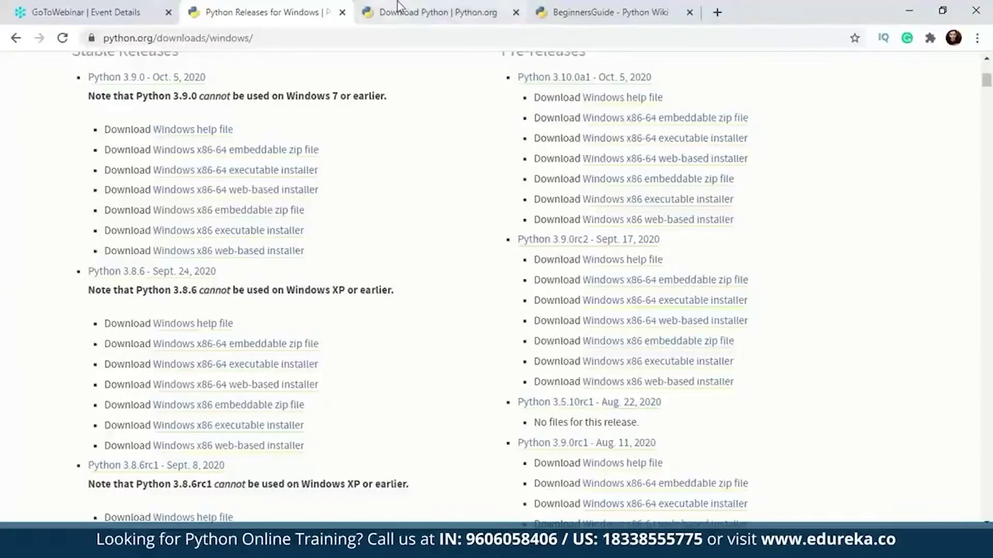
pyautogui.click(455, 11)
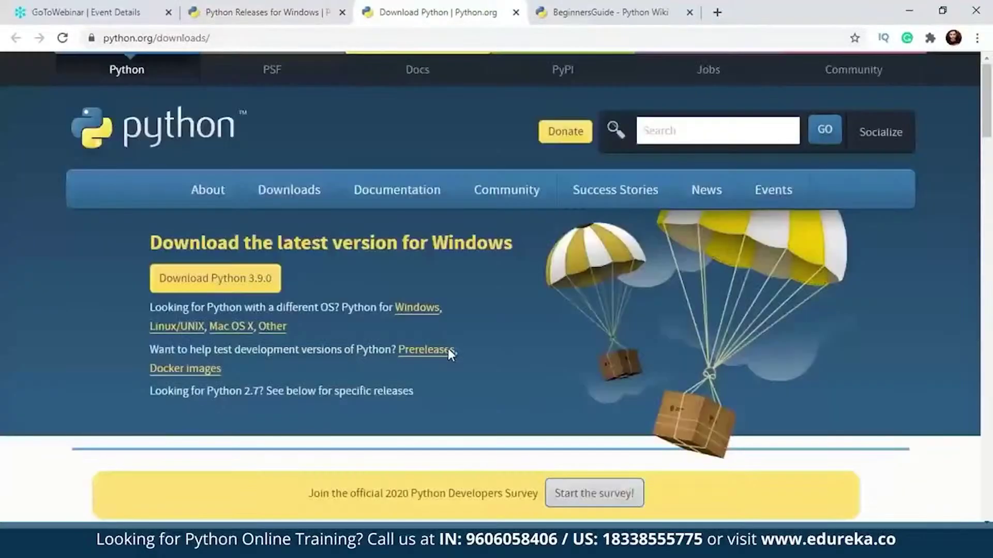
# Scroll through the Download Python release table and back up to the Python 3.9.0 download offer
pyautogui.scroll(-12, 450, 355)
pyautogui.scroll(-3, 450, 355)
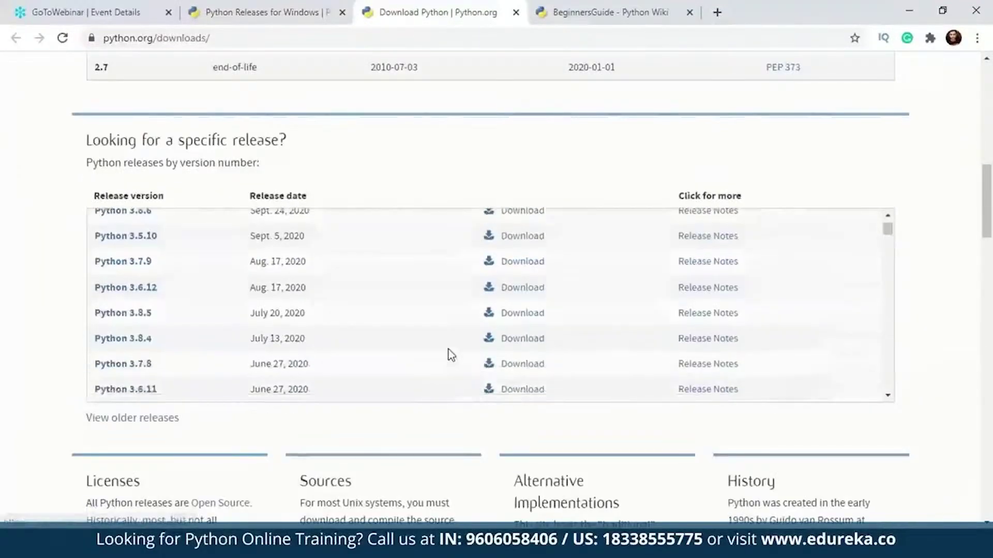
pyautogui.scroll(4, 448, 354)
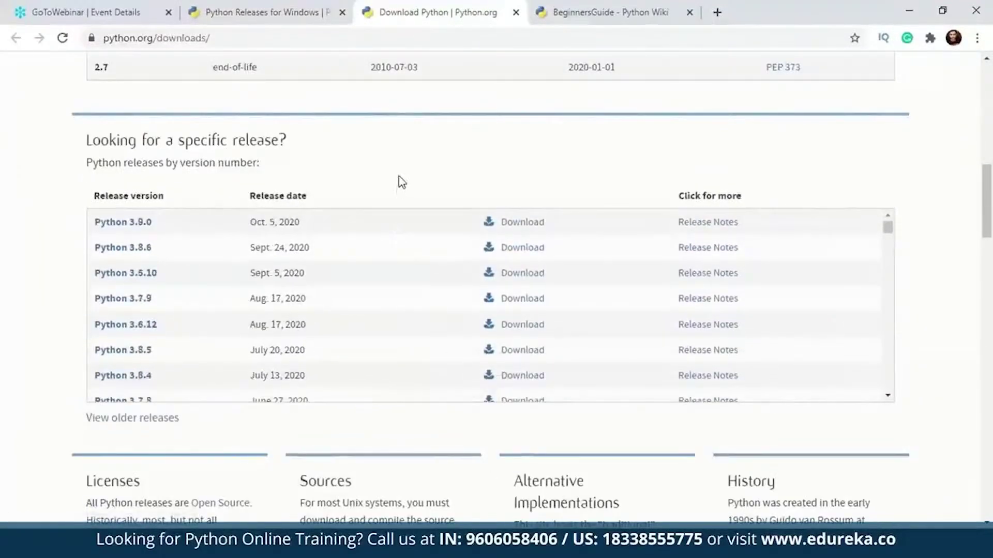
pyautogui.scroll(15, 402, 181)
pyautogui.moveTo(398, 182)
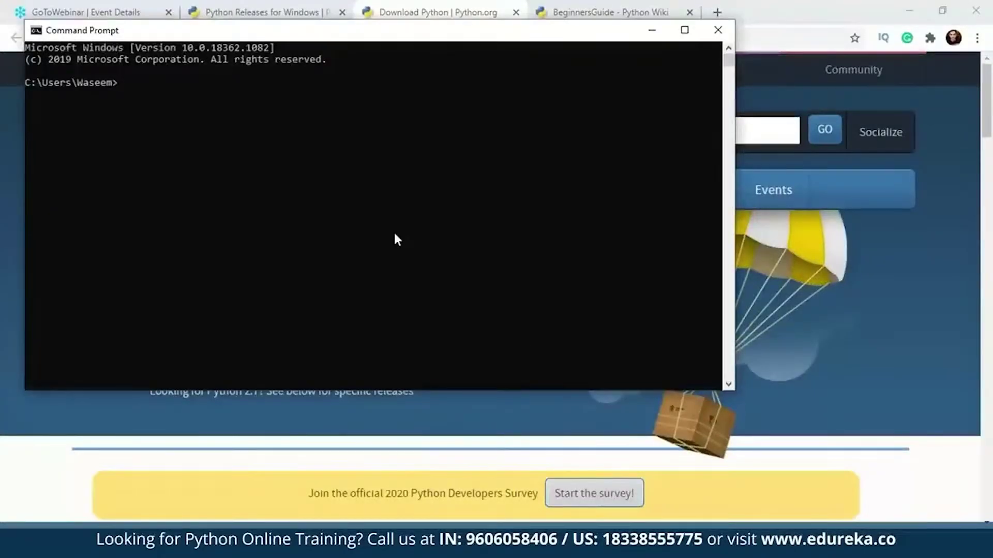
# Run python to show the installed version 3.7.8, then leave the interpreter with exit()
pyautogui.write('python')
pyautogui.press('Return')
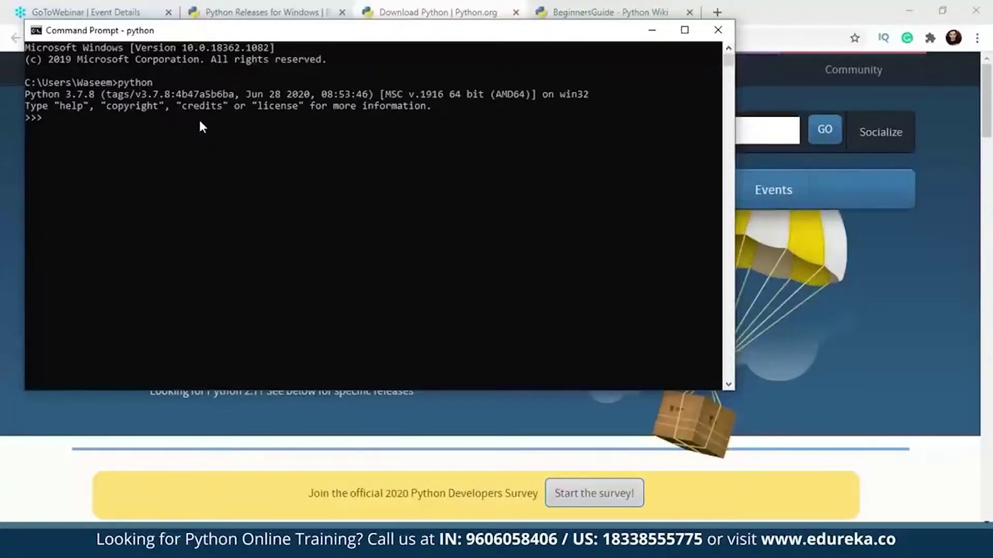
pyautogui.write('exit()')
pyautogui.press('Return')
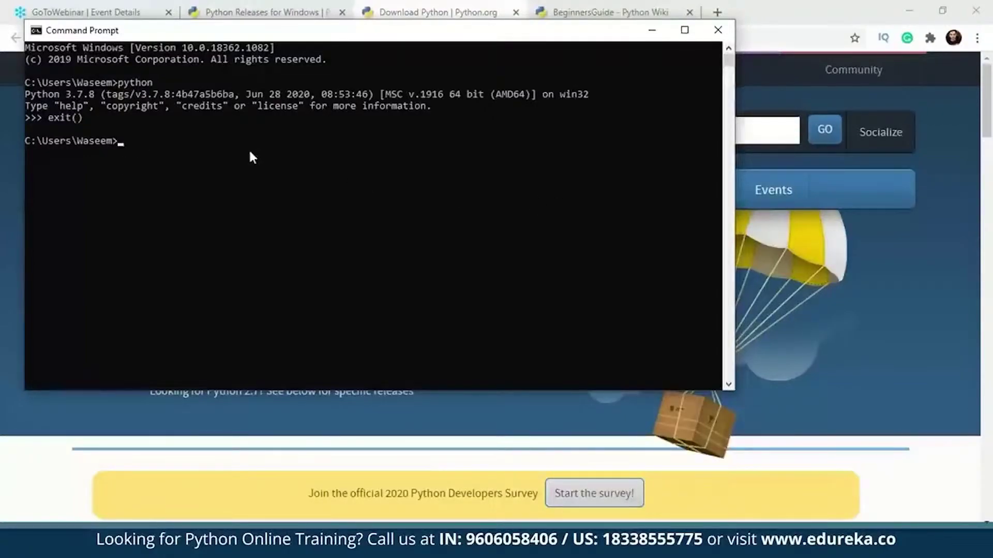
# Minimize the Command Prompt window and switch to the BeginnersGuide - Python Wiki page
pyautogui.click(653, 30)
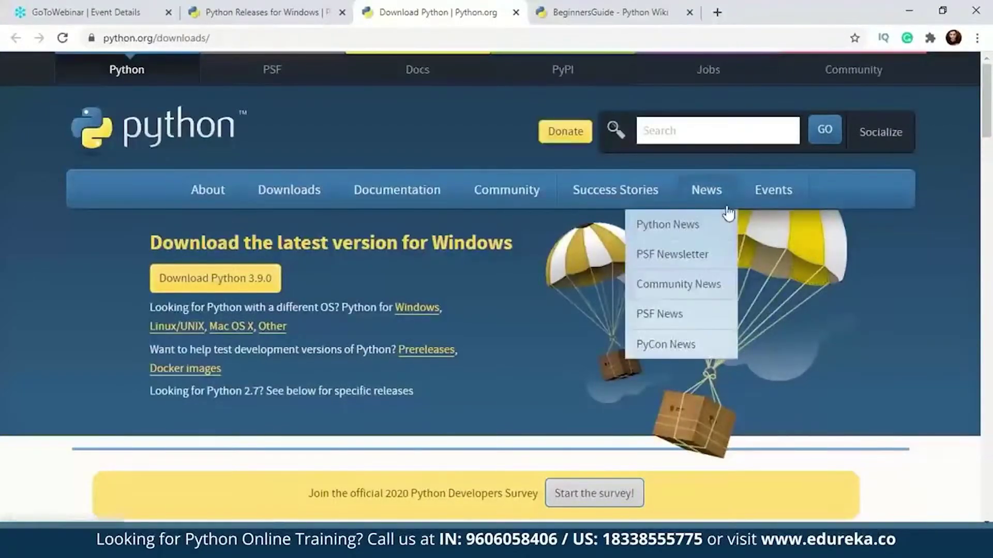
pyautogui.click(610, 12)
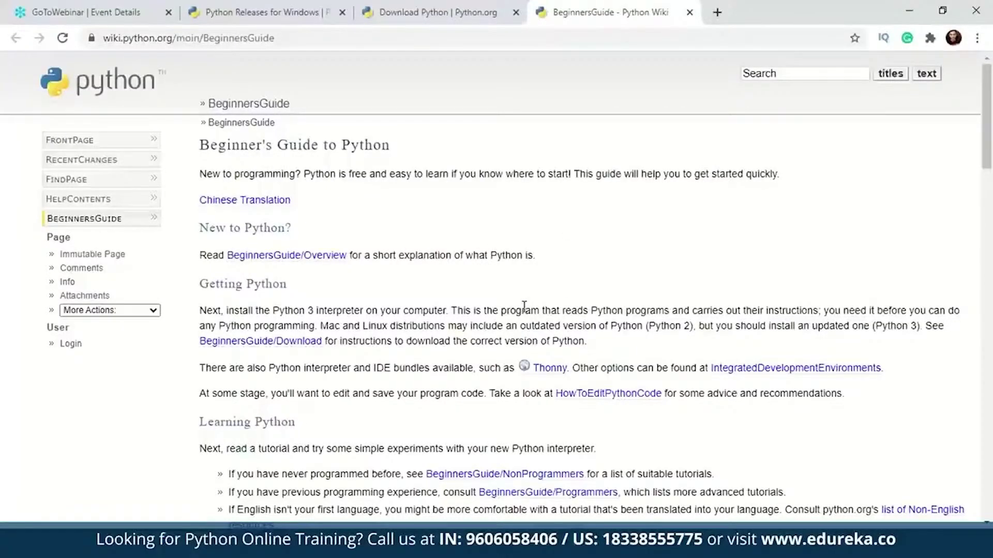
pyautogui.scroll(-2, 524, 306)
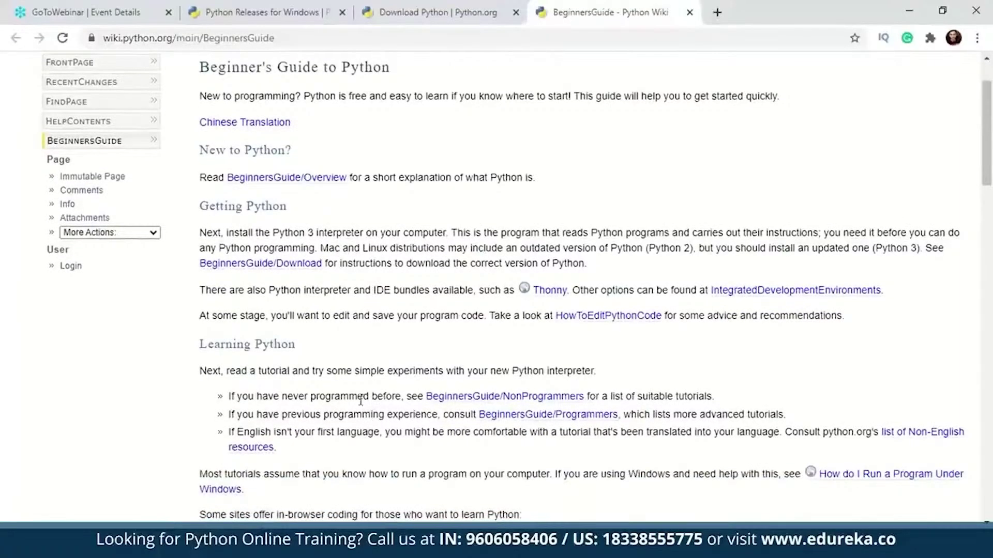
pyautogui.moveTo(363, 387); pyautogui.dragTo(384, 371)
pyautogui.moveTo(346, 420); pyautogui.dragTo(386, 501)
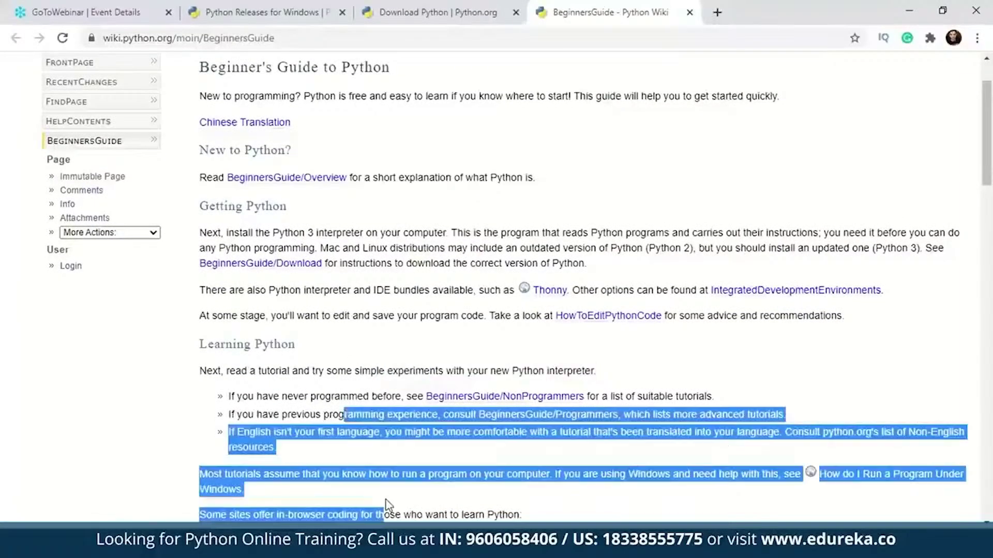
pyautogui.click(397, 487)
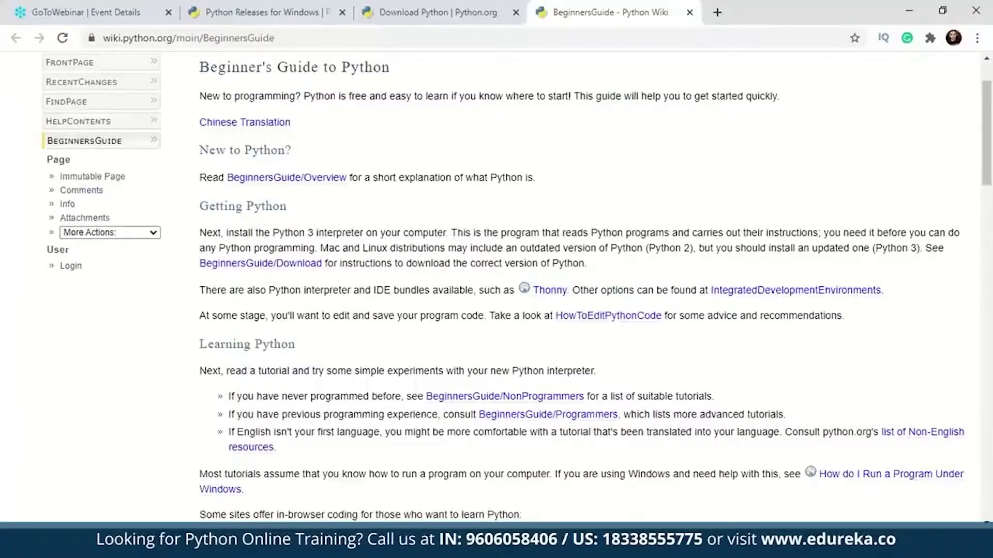
# In Command Prompt, start python, run print("hello World"), then exit() the interpreter
pyautogui.click(512, 486)
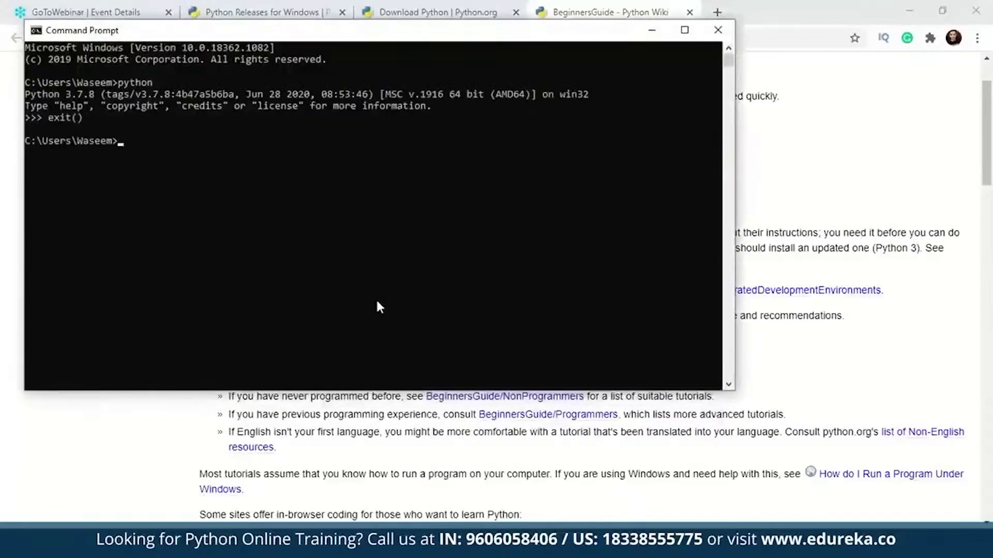
pyautogui.write('python')
pyautogui.press('Return')
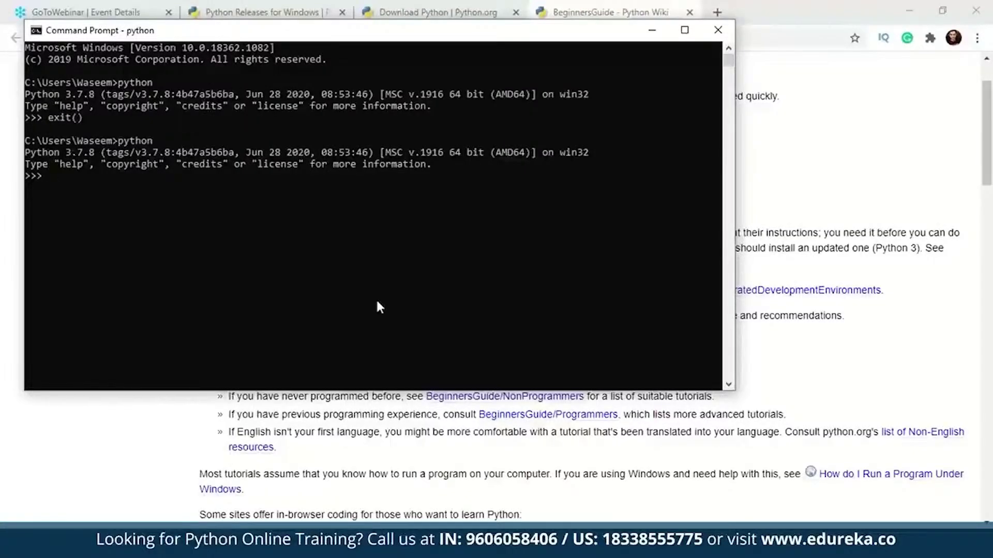
pyautogui.write('print("hello World")')
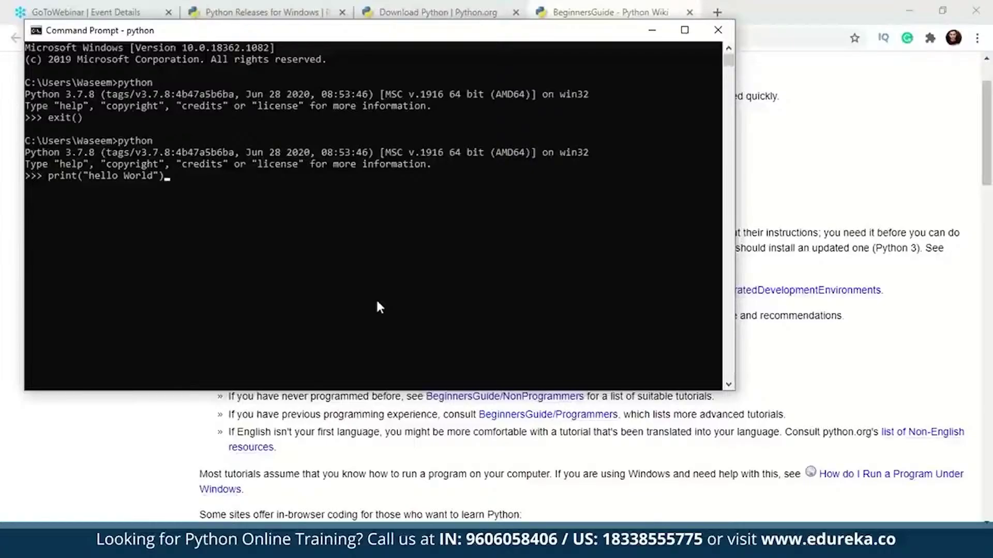
pyautogui.press('Return')
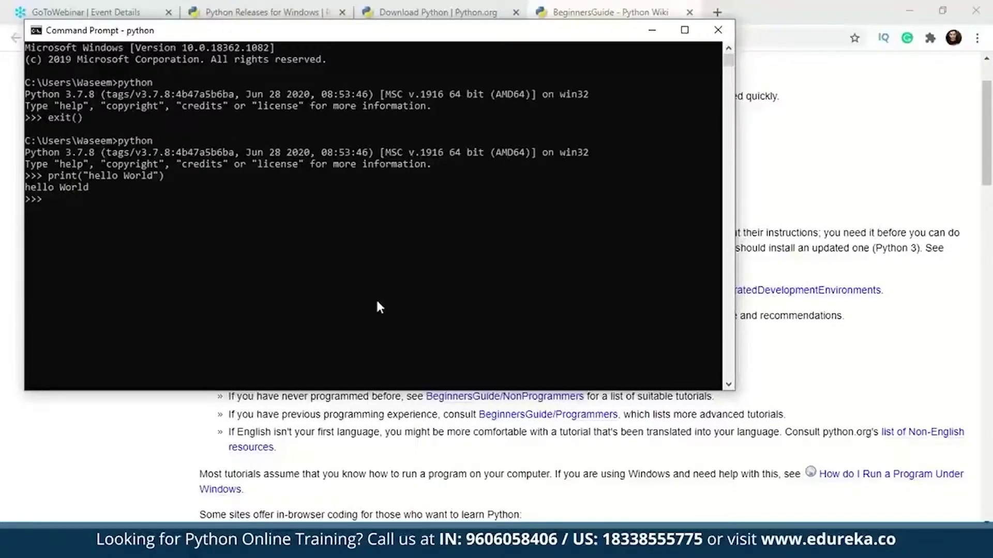
pyautogui.write('exit()')
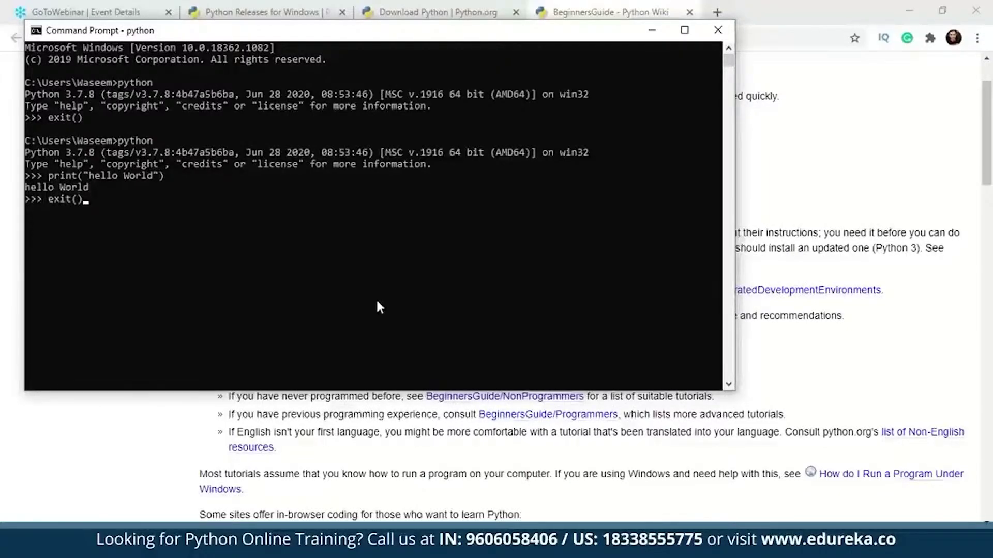
pyautogui.press('Return')
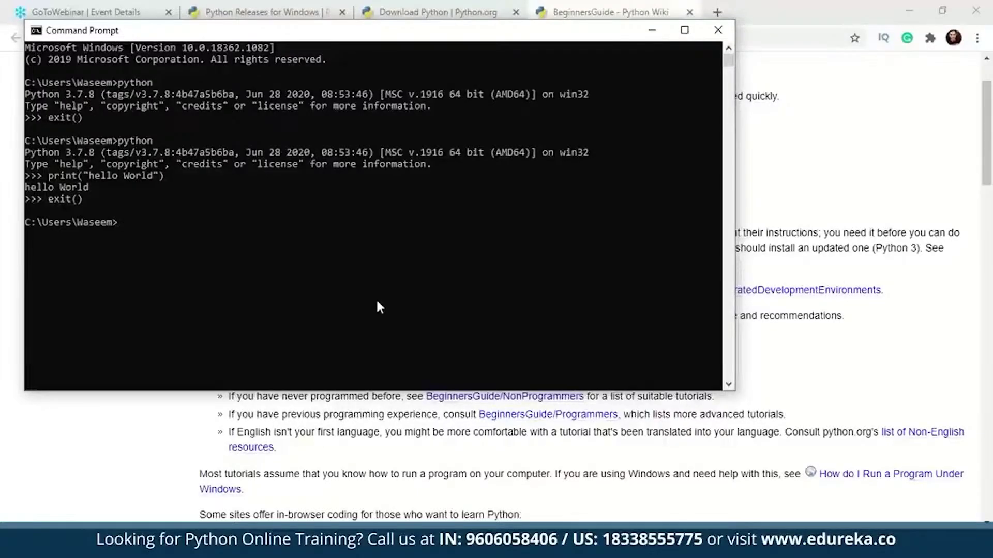